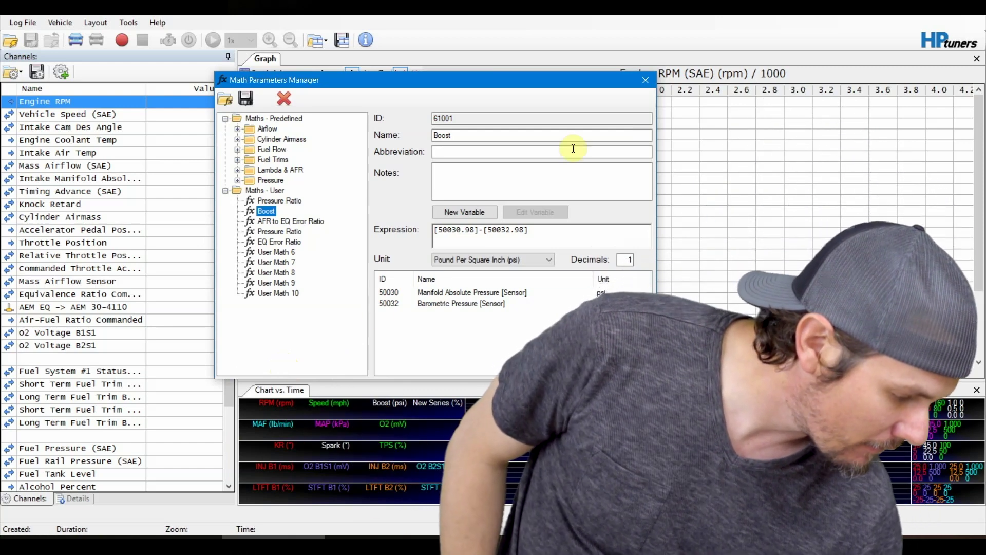
# Close the Math Parameters Manager once Boost = [50030.98]-[50032.98] in psi is defined.
pyautogui.click(645, 81)
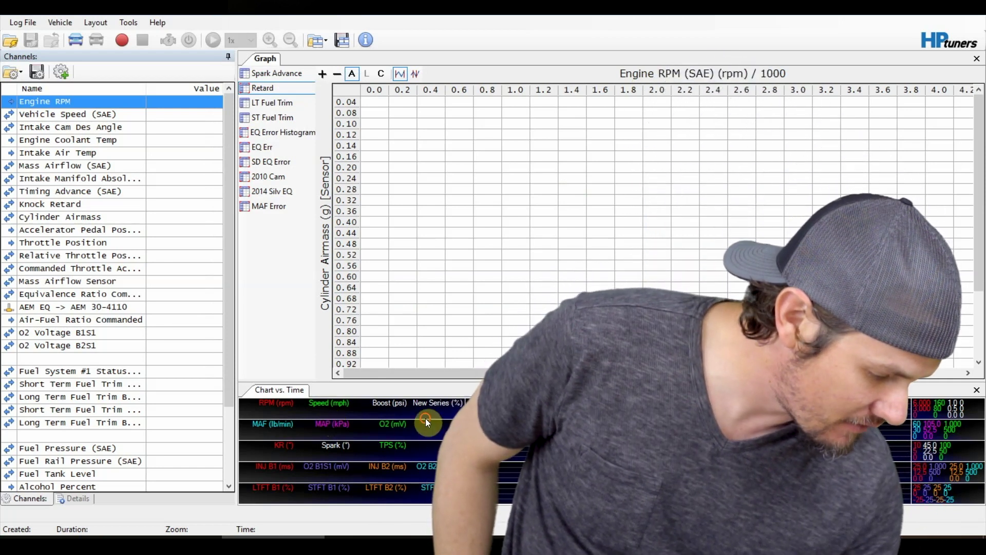
# Open Charts Layout from the chart legend and select the Boost series under Group 1.
pyautogui.rightClick(424, 405)
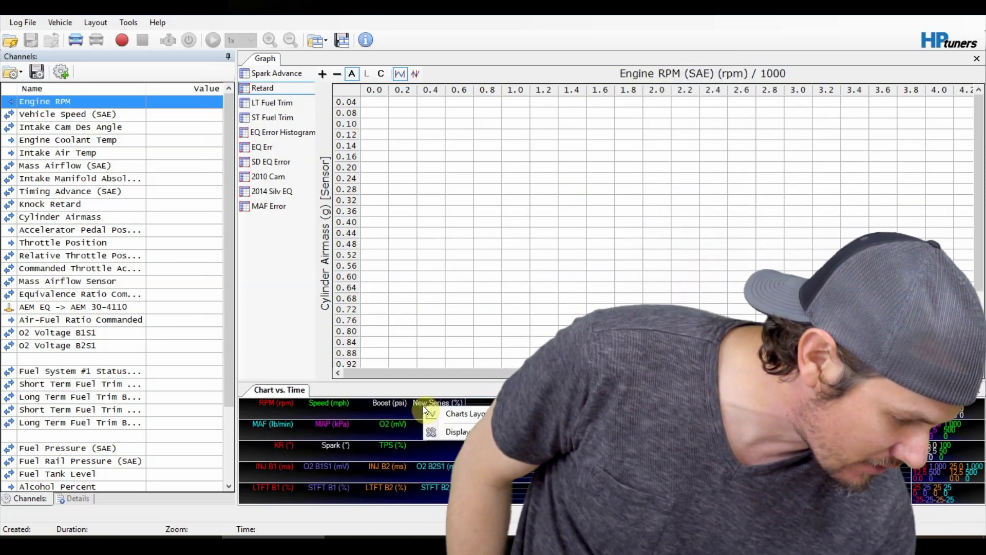
pyautogui.click(438, 412)
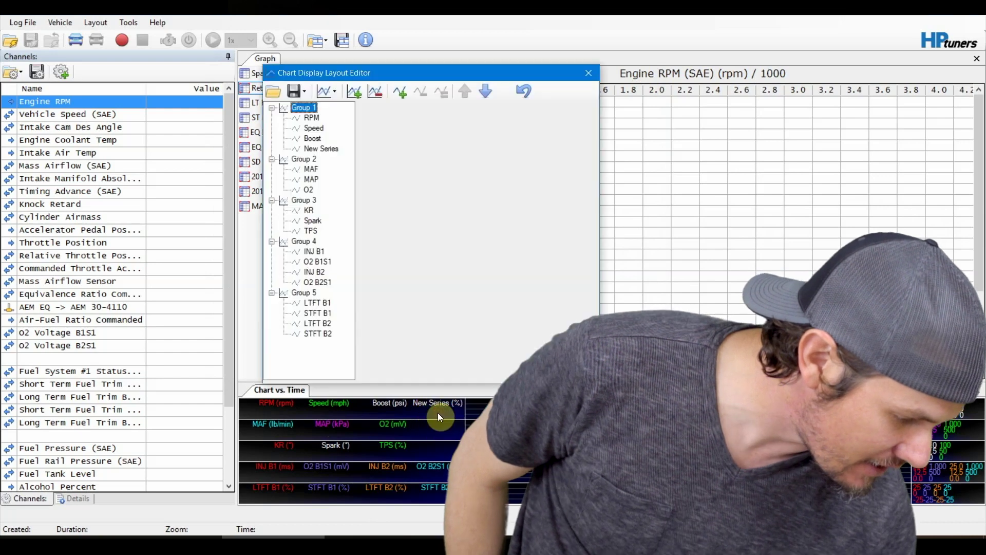
pyautogui.click(312, 138)
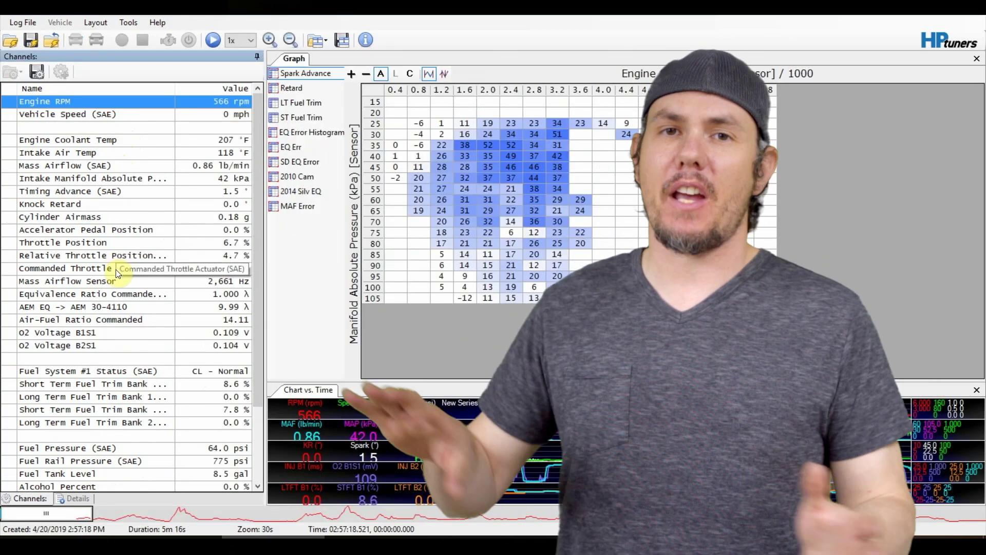
# Select the Accelerator Pedal Position channel in the Channels list of the loaded log.
pyautogui.click(135, 226)
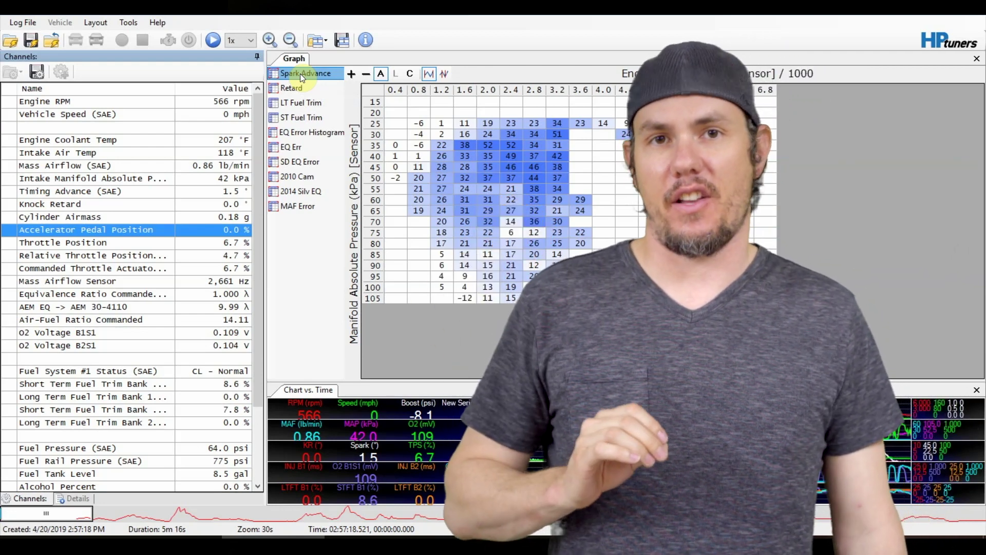
# Open the Spark Advance histogram's Graph Layout and clear its existing Function filter.
pyautogui.rightClick(301, 74)
pyautogui.click(350, 115)
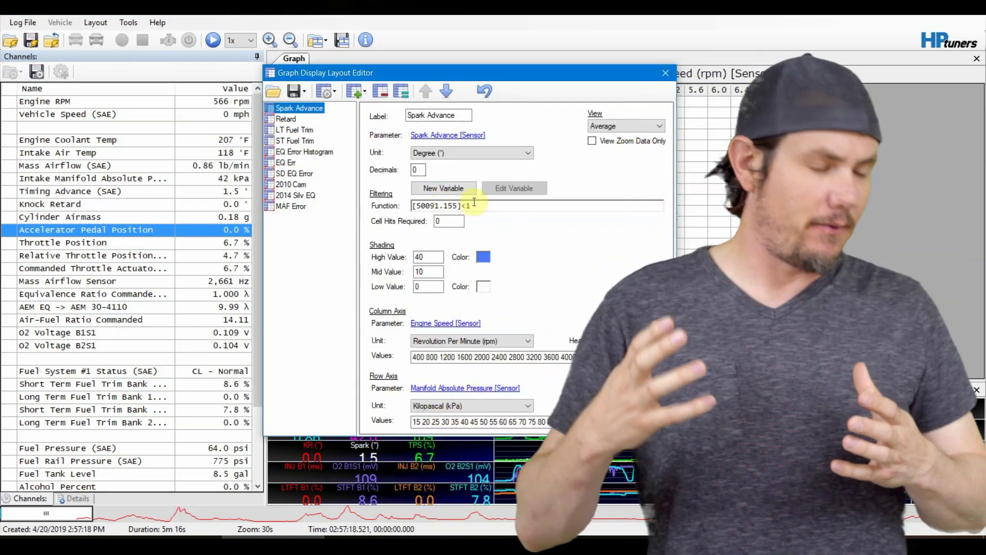
pyautogui.press('BackSpace')
pyautogui.press('BackSpace')
pyautogui.press('BackSpace')
pyautogui.press('BackSpace')
pyautogui.press('BackSpace')
pyautogui.press('BackSpace')
pyautogui.press('BackSpace')
pyautogui.press('BackSpace')
pyautogui.press('BackSpace')
pyautogui.press('BackSpace')
pyautogui.press('BackSpace')
pyautogui.press('BackSpace')
pyautogui.press('BackSpace')
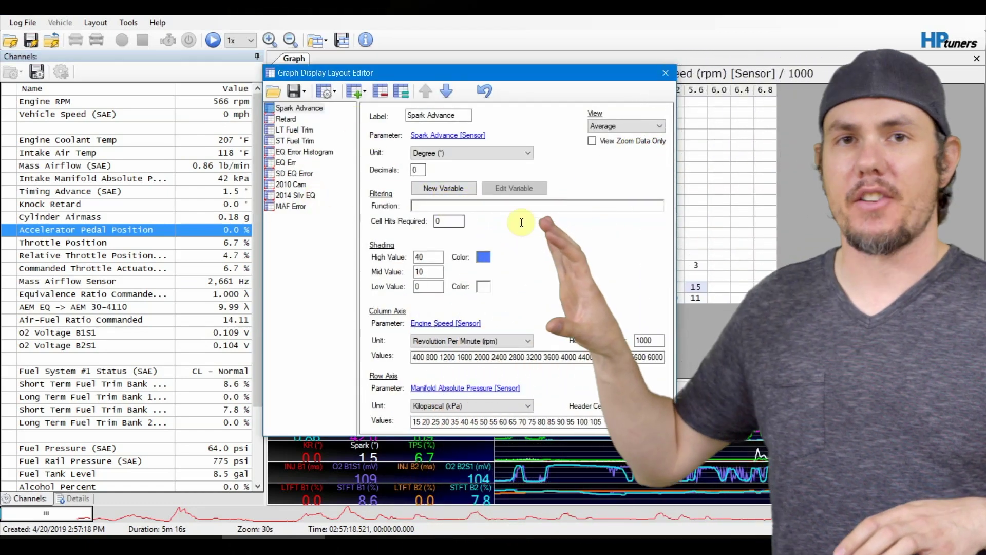
pyautogui.click(558, 227)
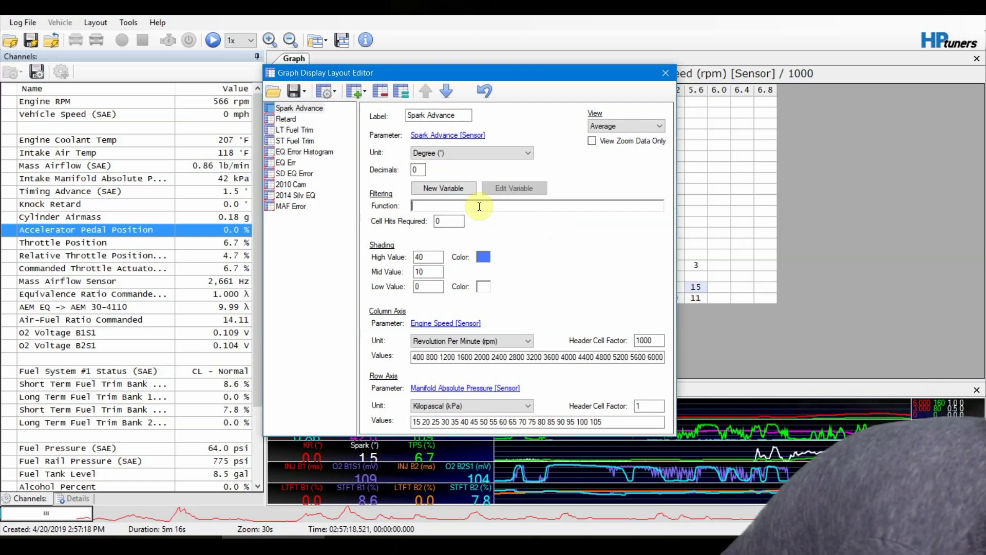
# Insert Accelerator Pedal Position as a variable and append '< 1' to the filter.
pyautogui.click(452, 188)
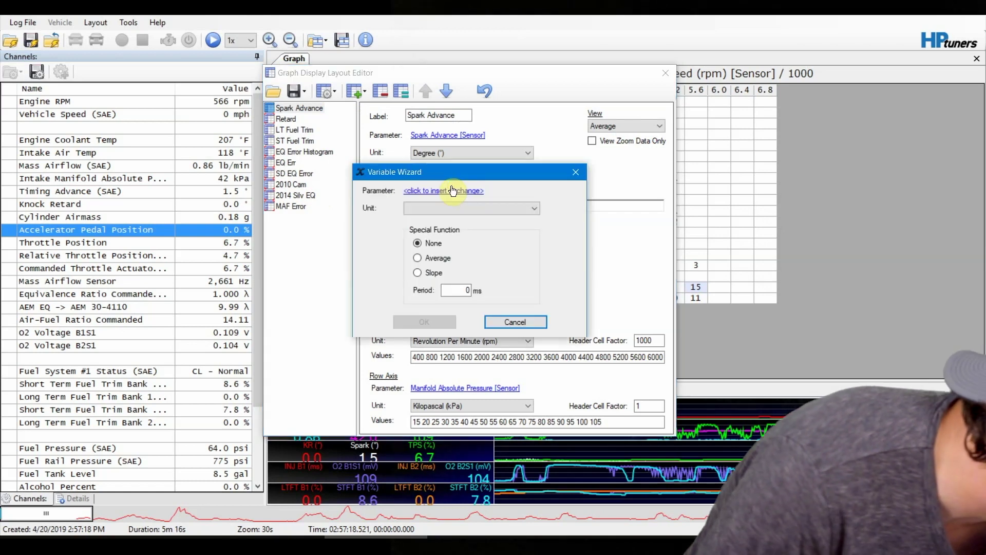
pyautogui.click(452, 190)
pyautogui.write('A')
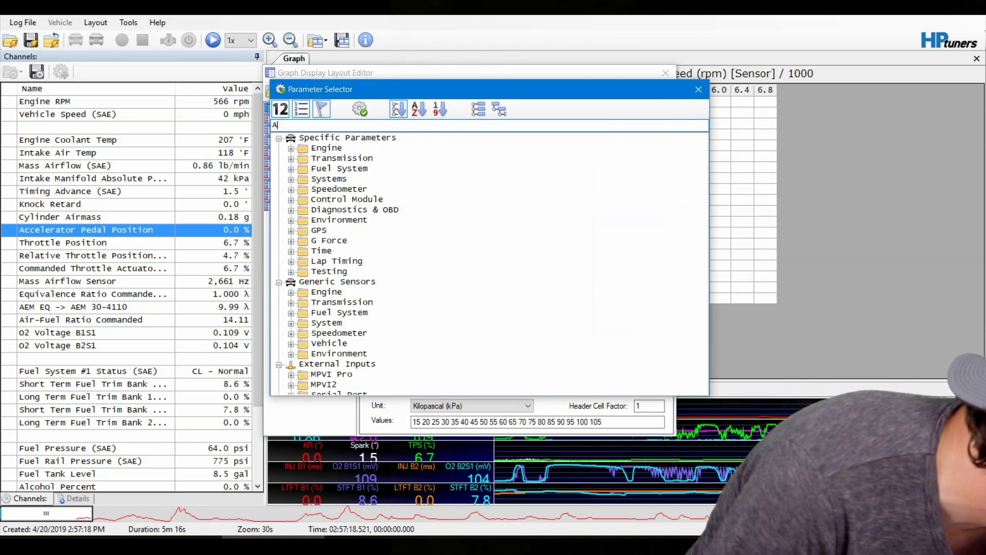
pyautogui.write('ccelera')
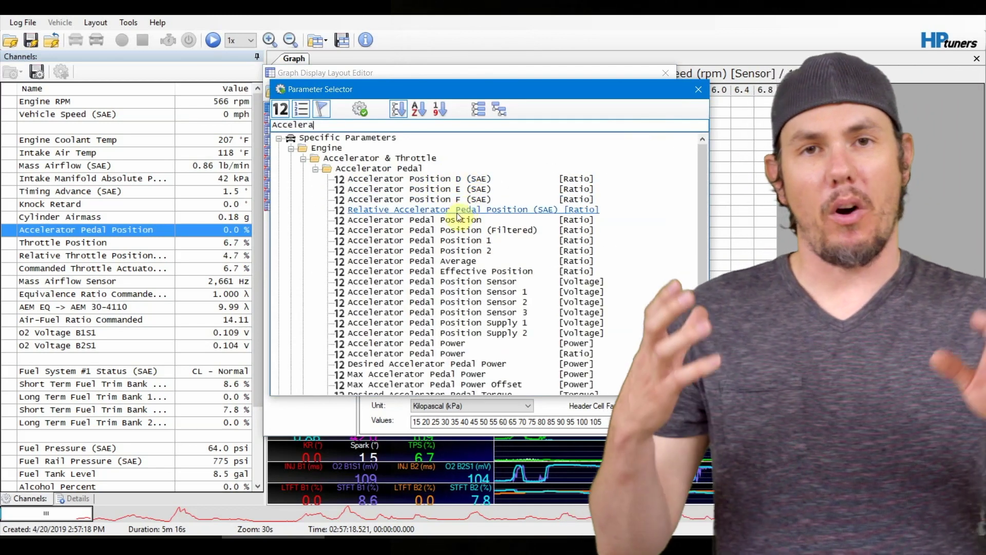
pyautogui.doubleClick(452, 220)
pyautogui.click(550, 372)
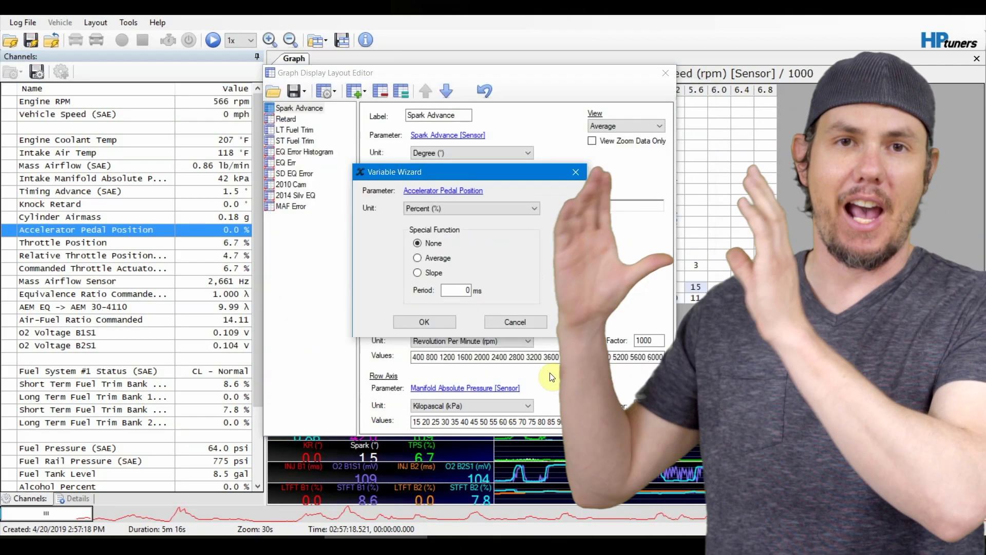
pyautogui.click(442, 315)
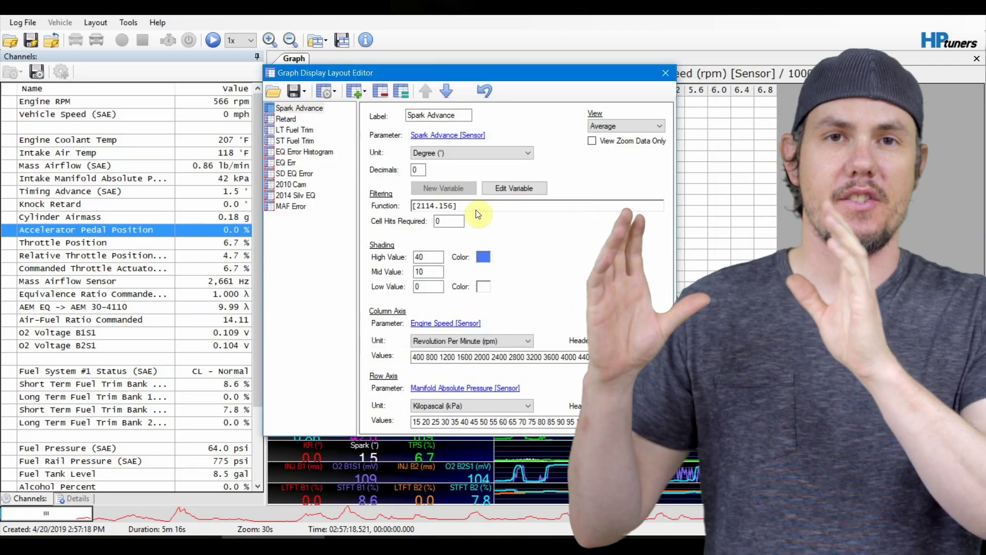
pyautogui.click(477, 210)
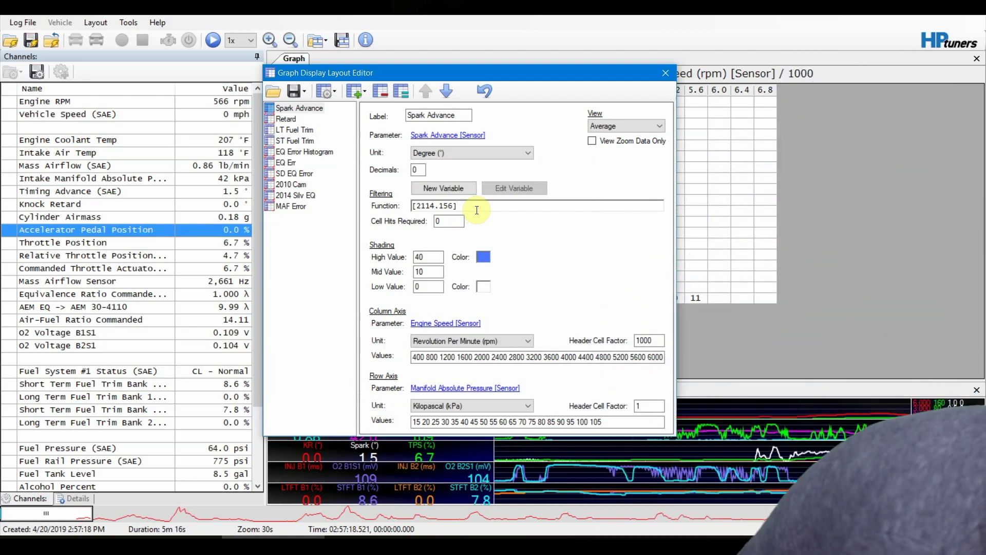
pyautogui.write('< ')
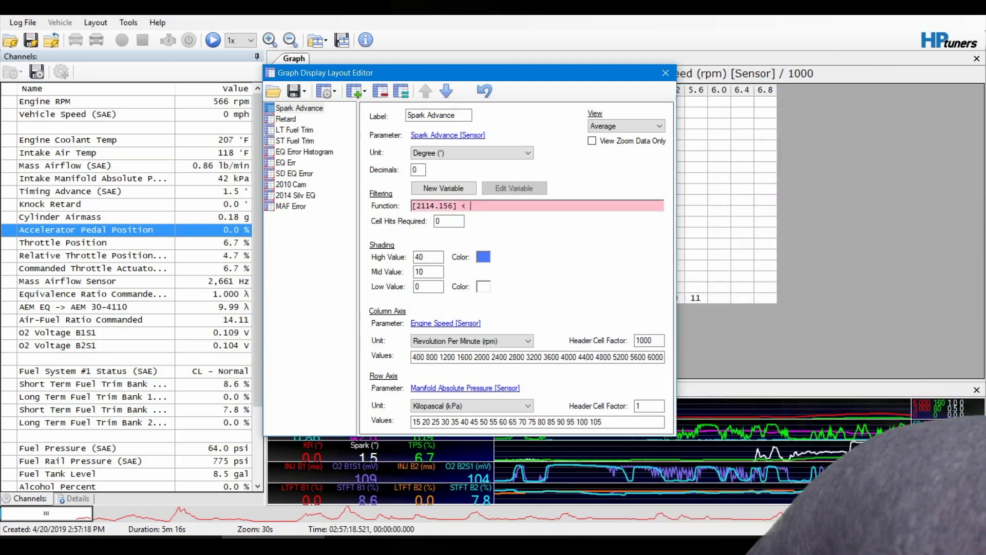
pyautogui.write('1')
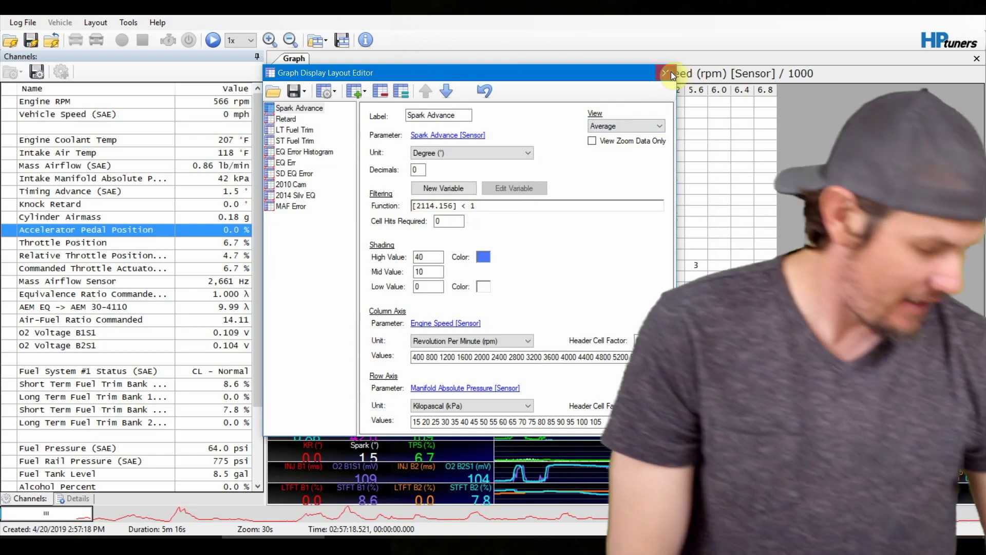
# Review the pedal-filtered Spark Advance table, then delete the Function filter to restore the full histogram.
pyautogui.click(667, 72)
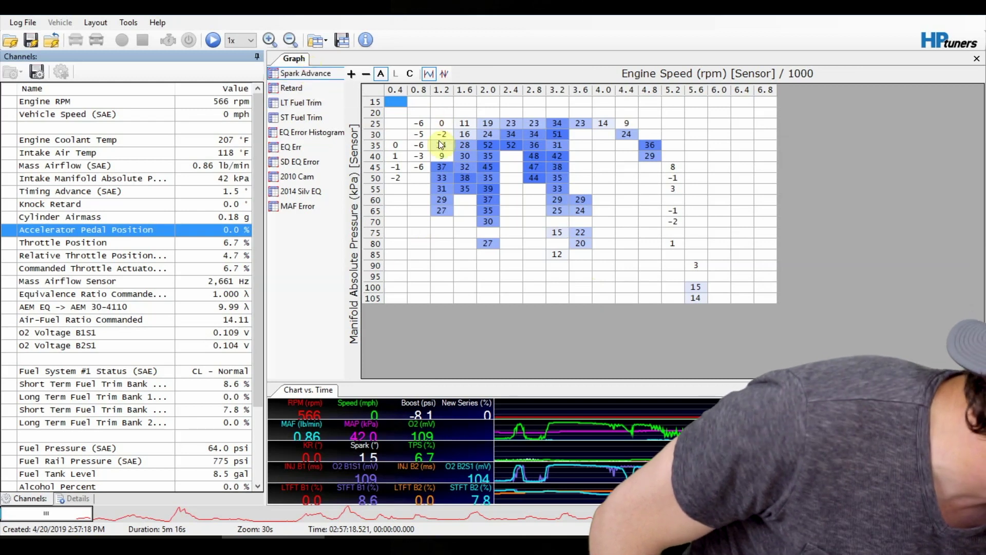
pyautogui.rightClick(290, 252)
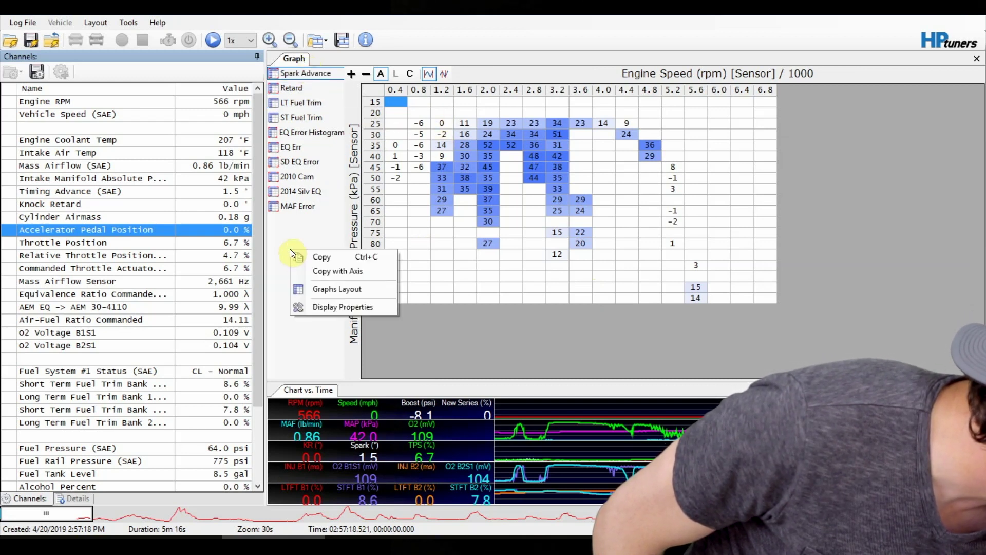
pyautogui.click(333, 289)
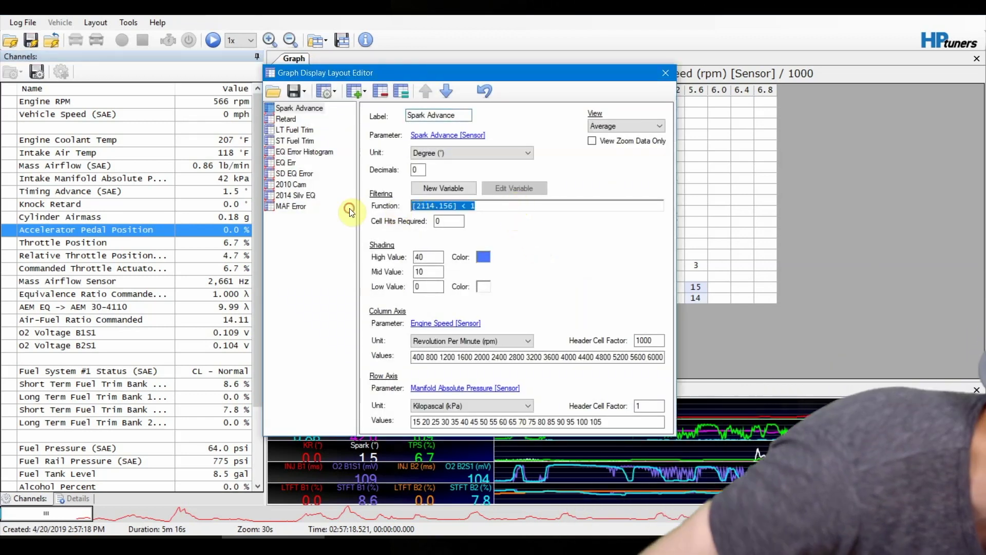
pyautogui.press('Delete')
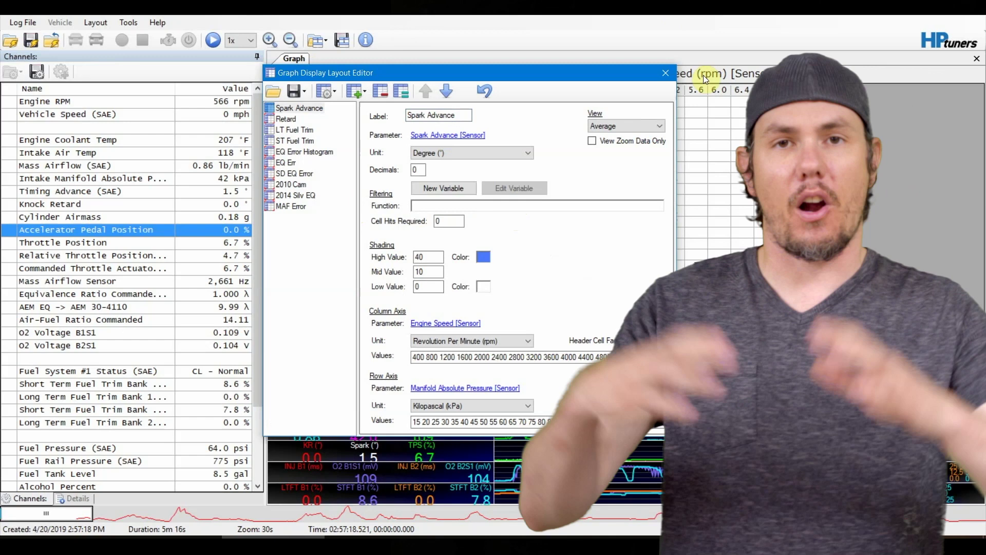
pyautogui.click(665, 72)
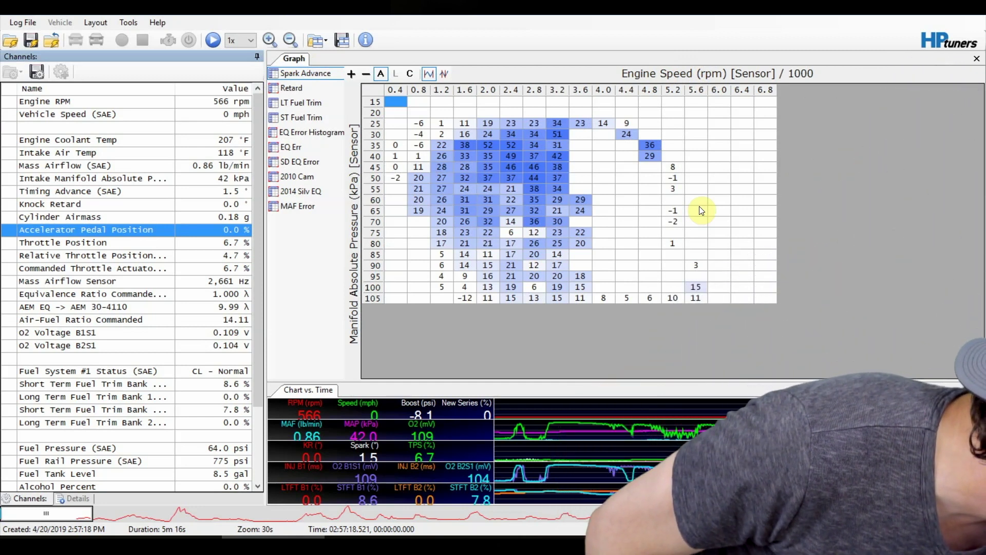
pyautogui.rightClick(289, 276)
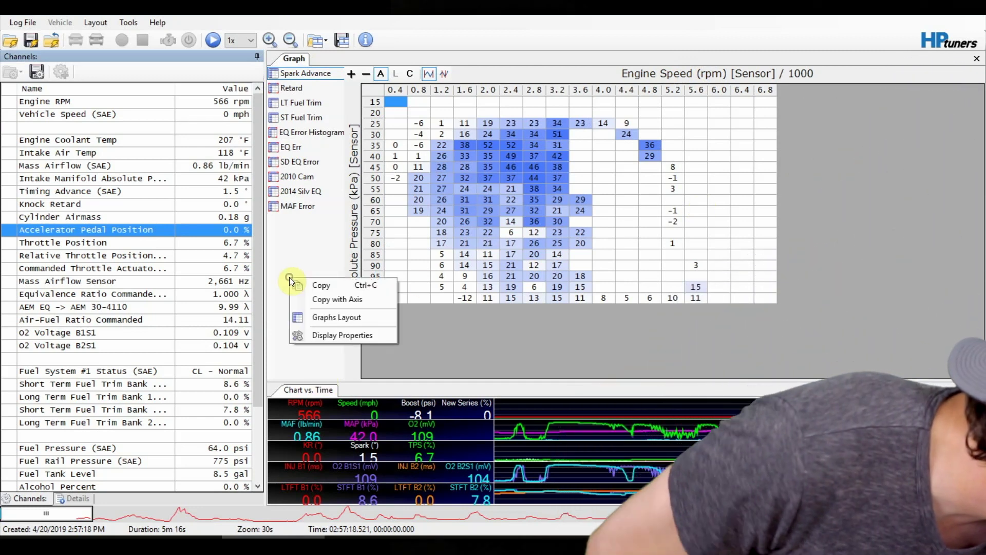
# Change the Spark Advance histogram filter to '[2114.156] > 90' and close the layout editor.
pyautogui.click(344, 317)
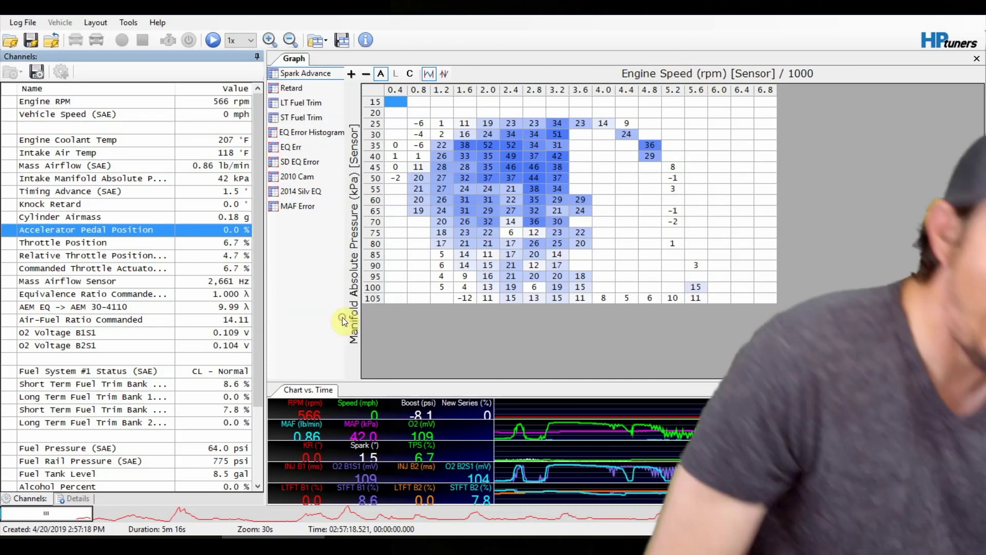
pyautogui.write('[2114.156] < 1')
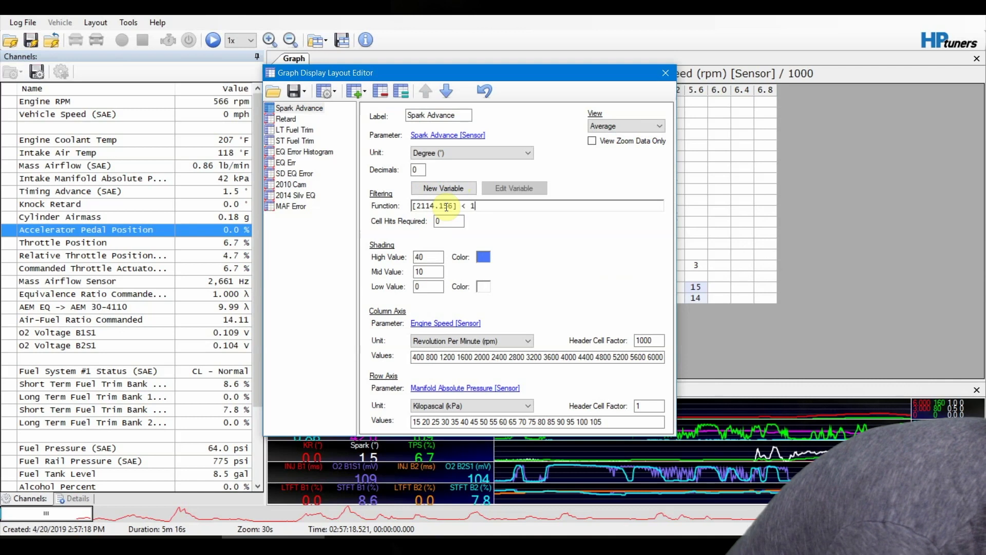
pyautogui.press('BackSpace')
pyautogui.press('BackSpace')
pyautogui.press('BackSpace')
pyautogui.press('BackSpace')
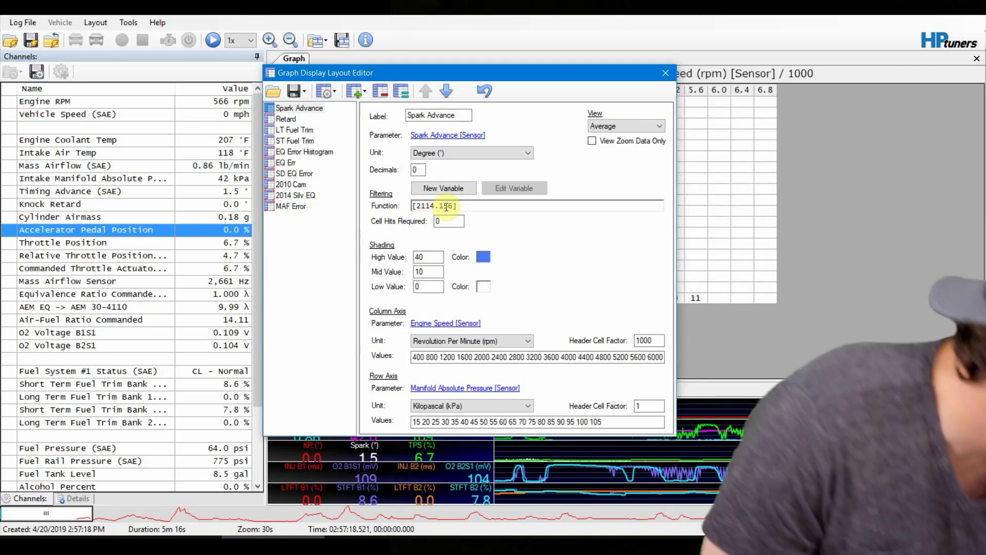
pyautogui.write('> 90')
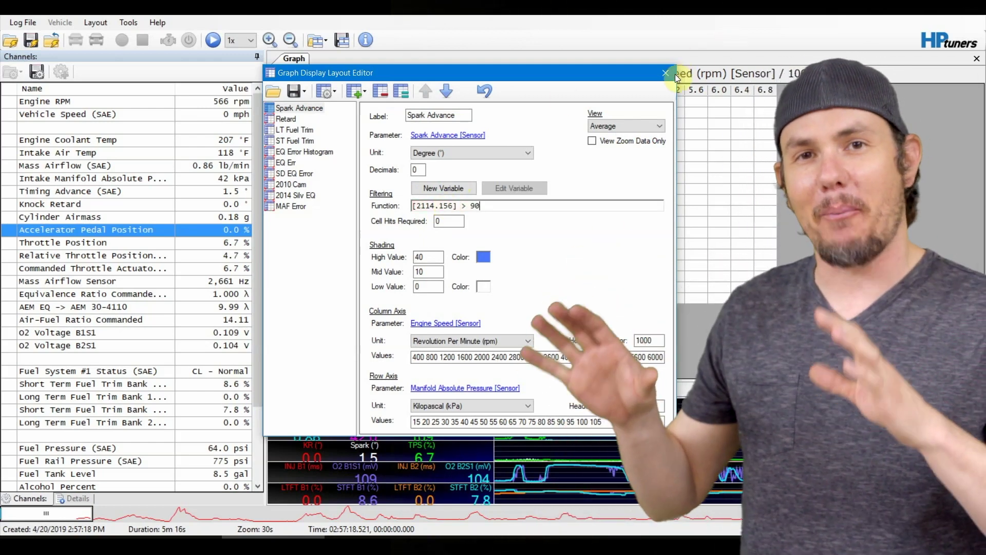
pyautogui.click(667, 74)
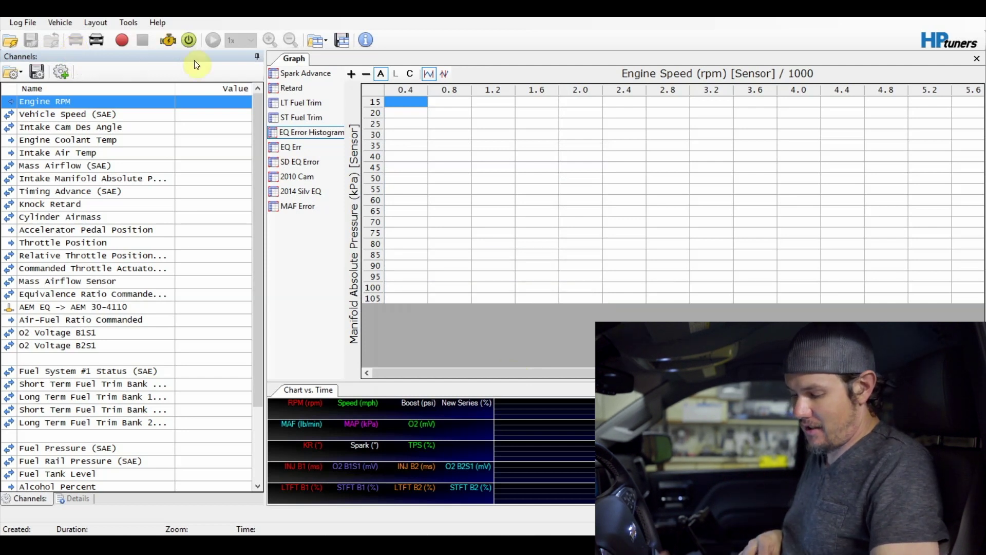
# Read the stored DTCs and readiness monitors, then the P0103 freeze frame snapshot values.
pyautogui.click(167, 41)
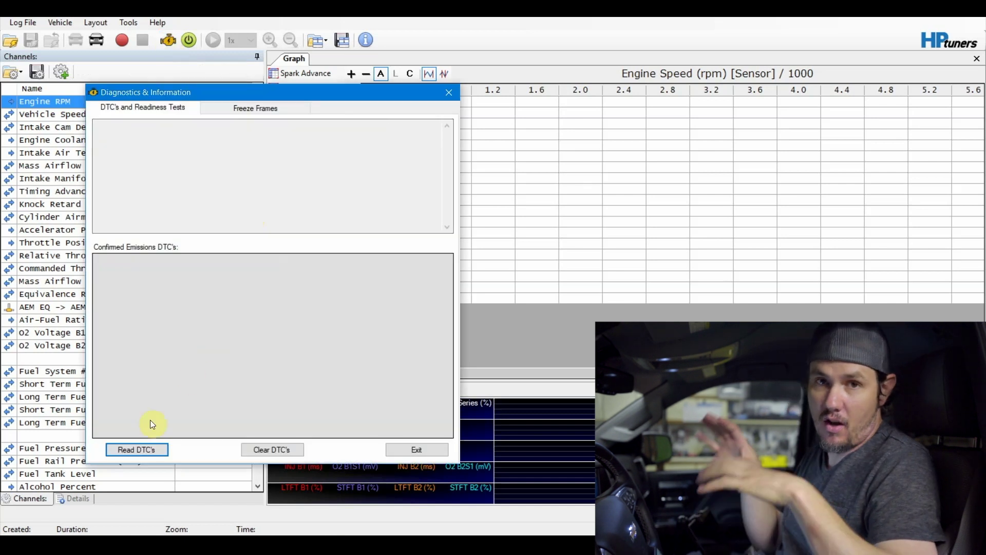
pyautogui.click(131, 451)
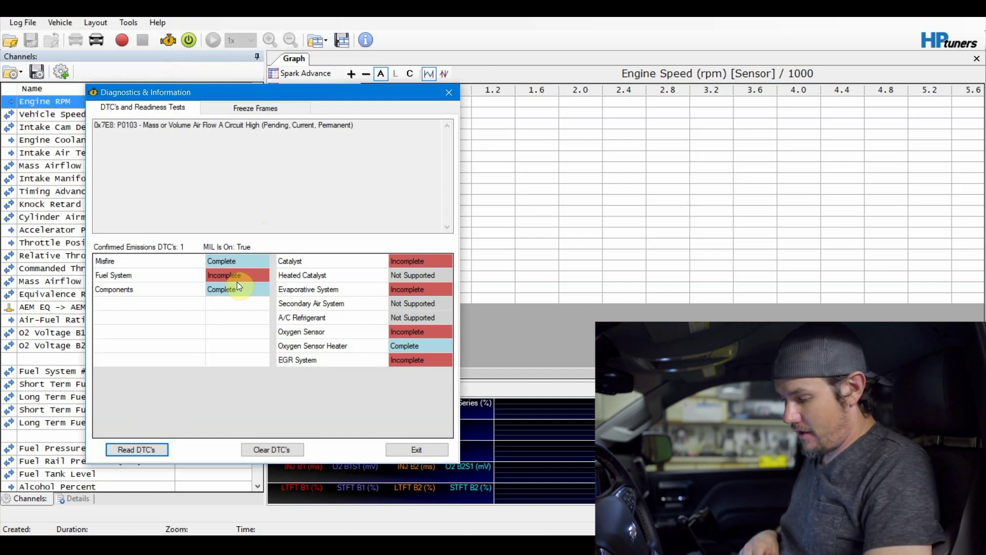
pyautogui.click(278, 110)
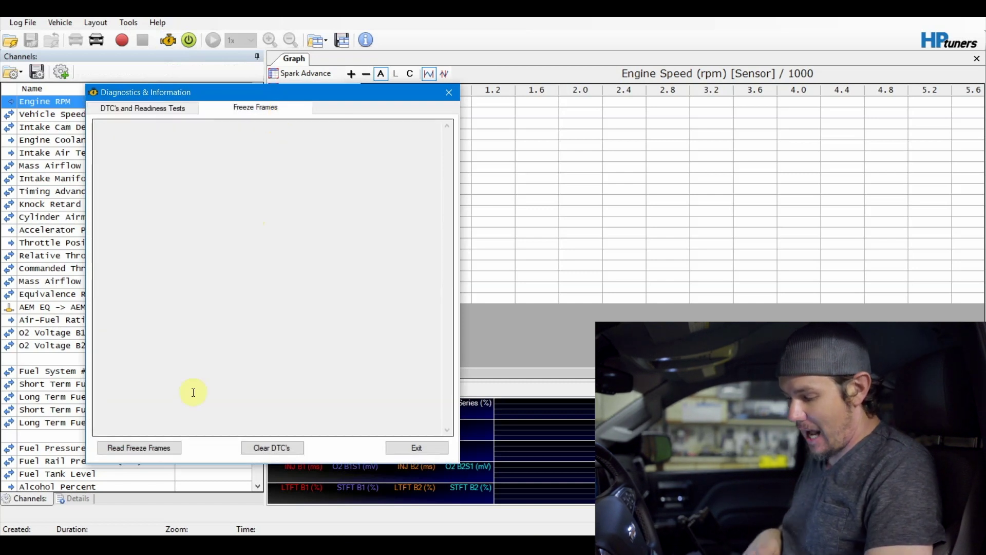
pyautogui.click(162, 446)
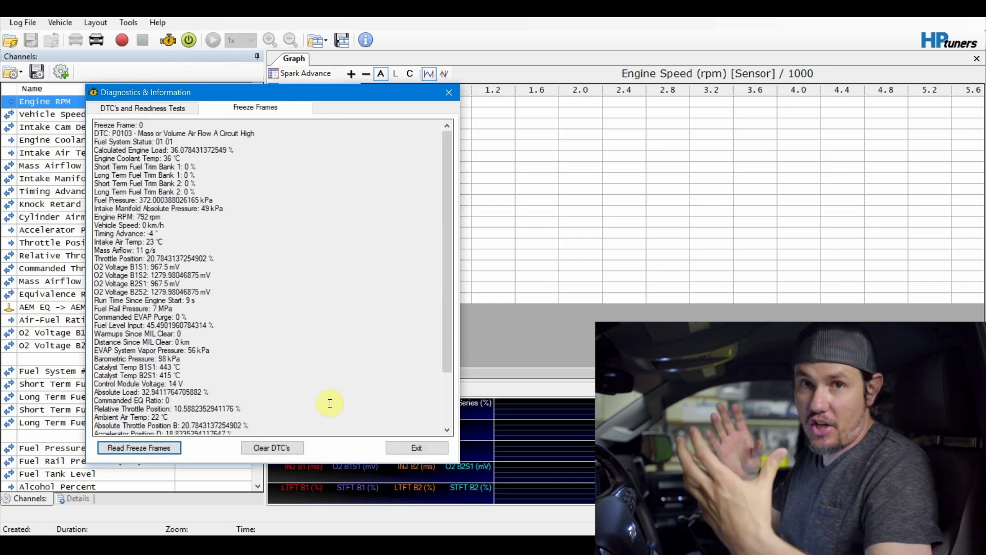
pyautogui.scroll(-4, 342, 286)
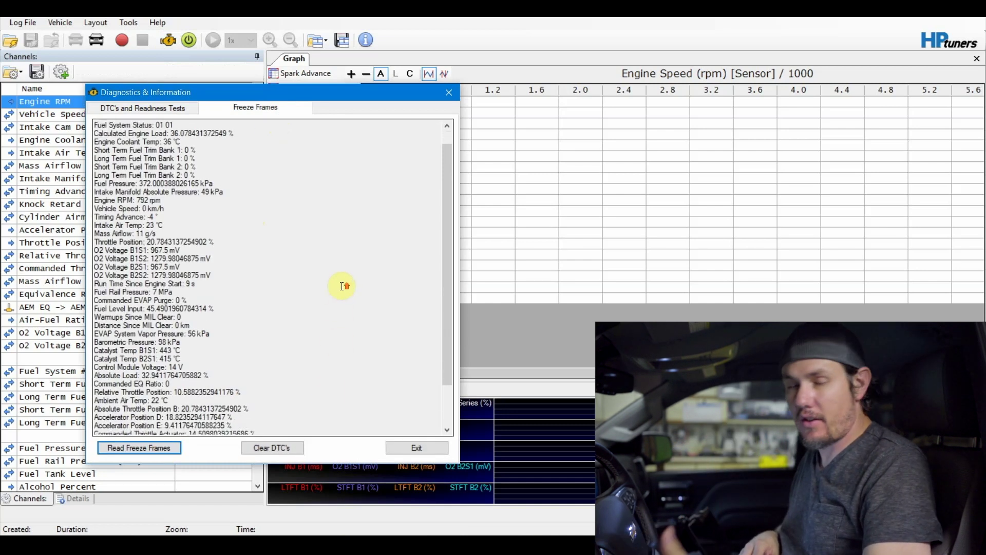
pyautogui.scroll(-1, 341, 286)
pyautogui.scroll(3, 342, 285)
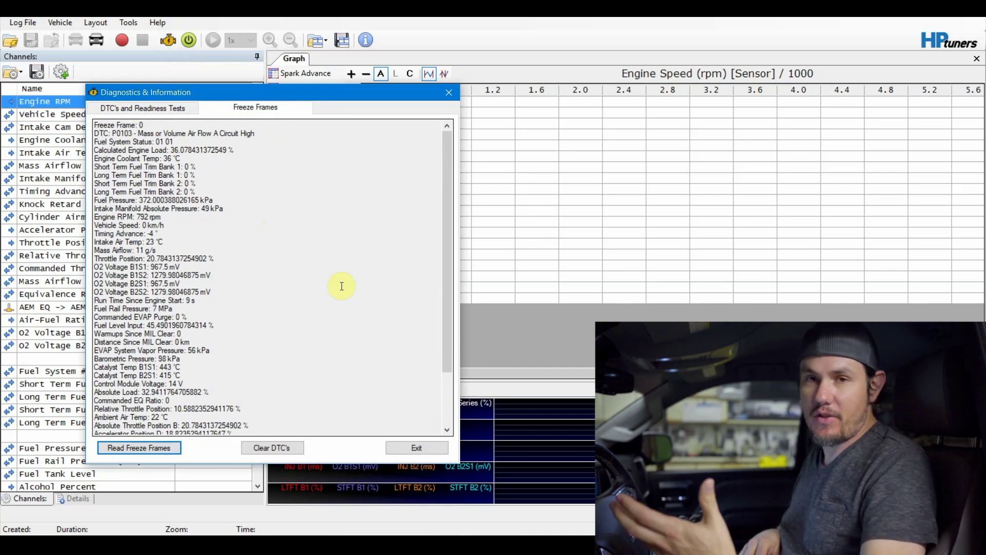
pyautogui.scroll(-2, 342, 286)
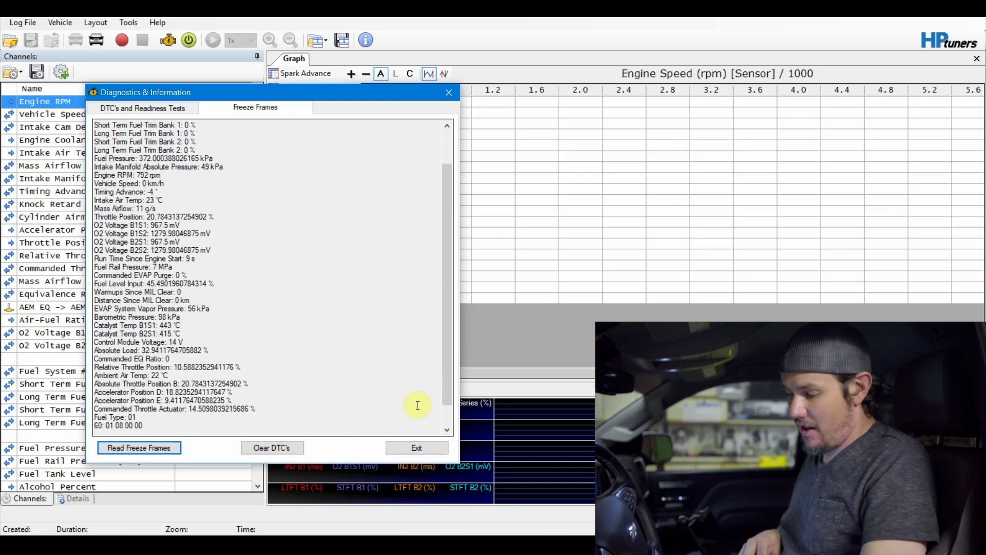
# Exit Diagnostics, open Controls & Special Functions, and browse the Idle and Airflow engine controls.
pyautogui.click(406, 448)
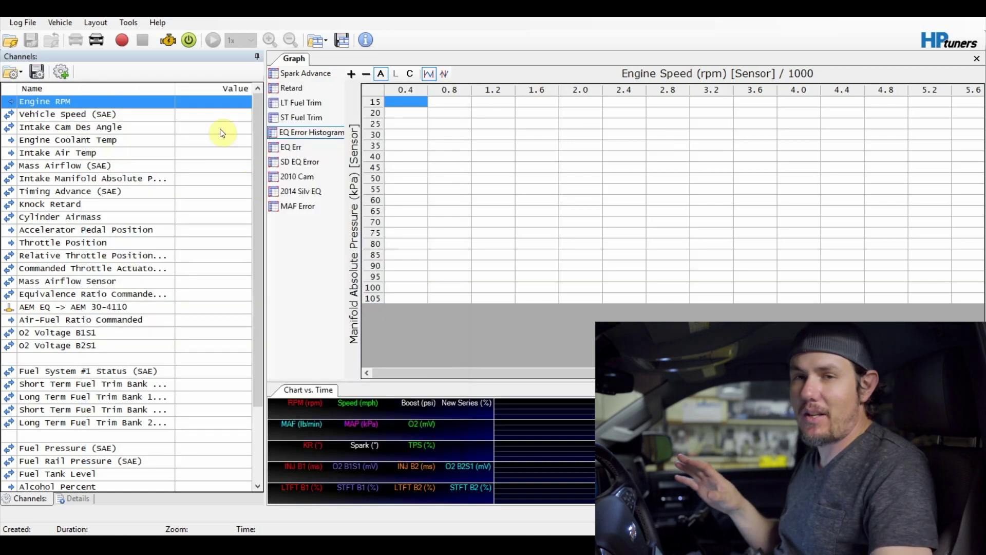
pyautogui.click(189, 39)
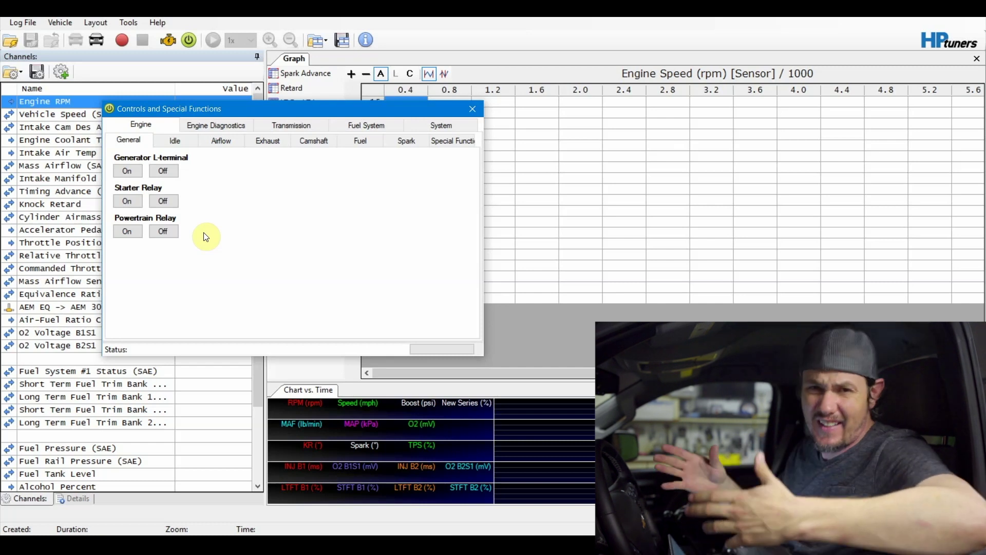
pyautogui.click(177, 140)
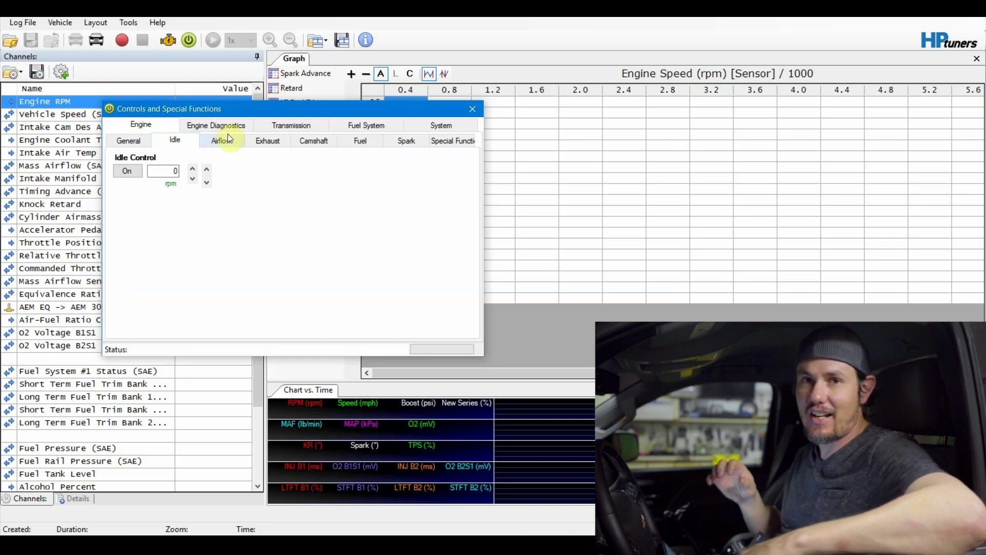
pyautogui.click(223, 136)
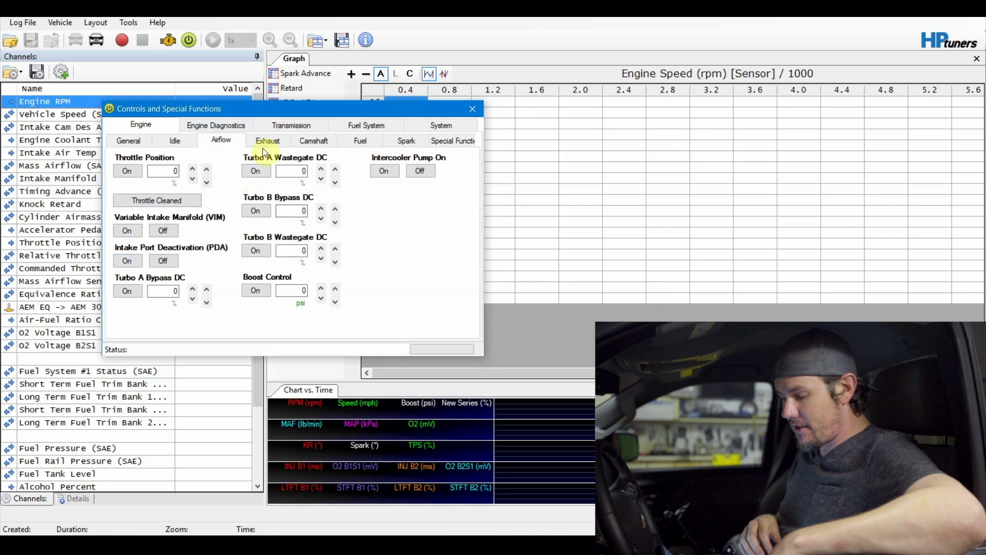
# Browse the Exhaust, Camshaft and Fuel engine controls, including Command Closed Loop and LTFT Learn/Reset.
pyautogui.click(276, 141)
pyautogui.click(302, 139)
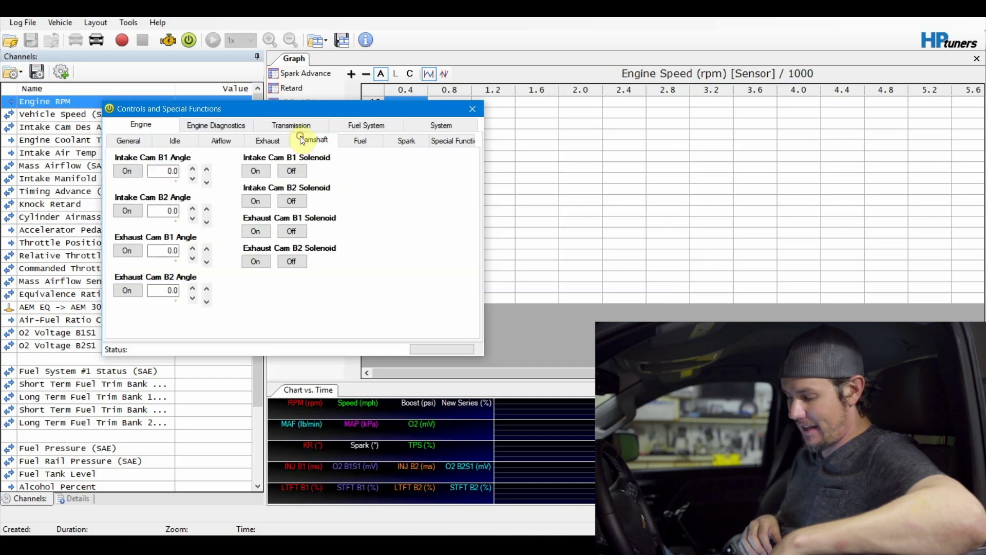
pyautogui.click(343, 141)
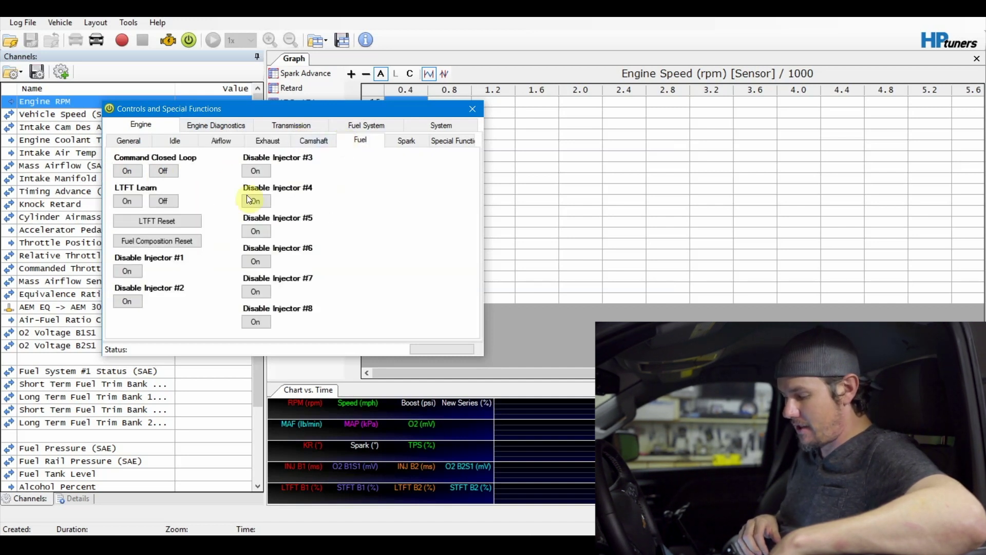
pyautogui.click(182, 174)
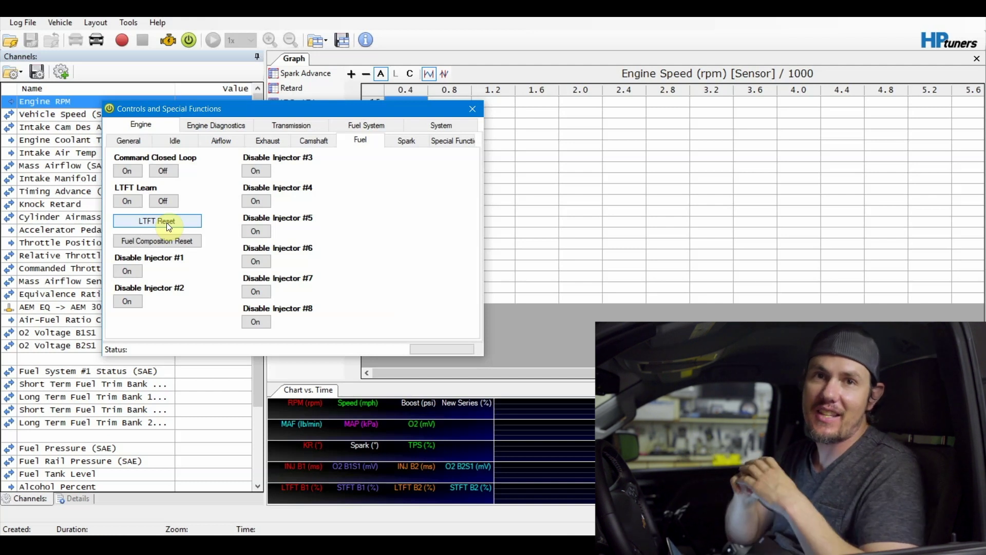
# View the engine Special Functions, then the Transmission Gear commands for 1st through 6th gear.
pyautogui.click(453, 140)
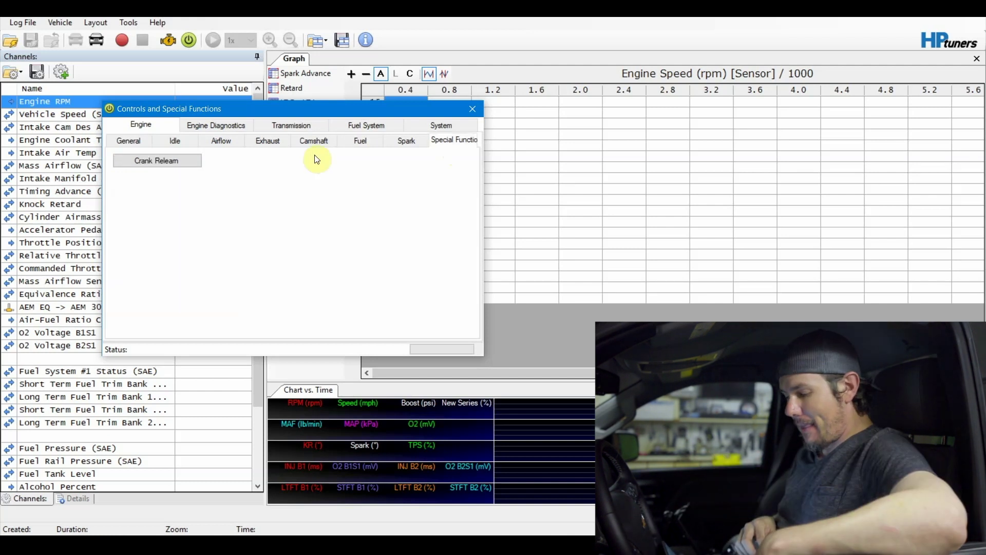
pyautogui.click(285, 124)
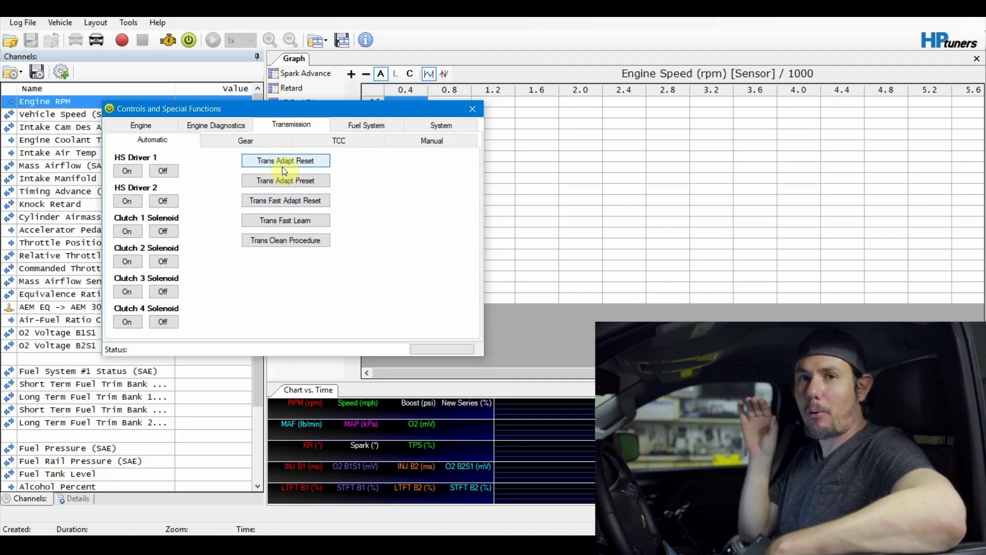
pyautogui.click(260, 139)
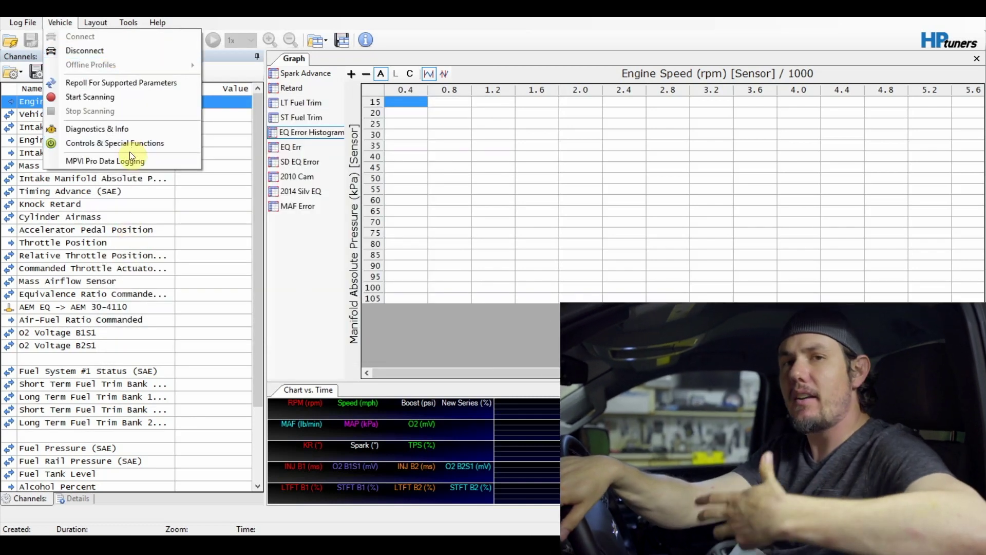
# With the Controls and Special Functions window closed, bring up the Vehicle and Log File menus.
pyautogui.moveTo(23, 23)
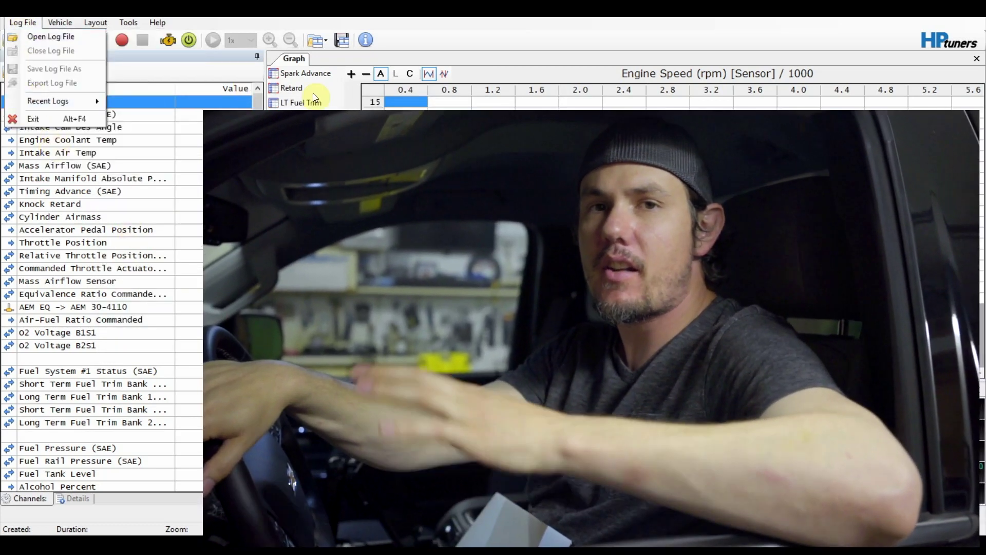